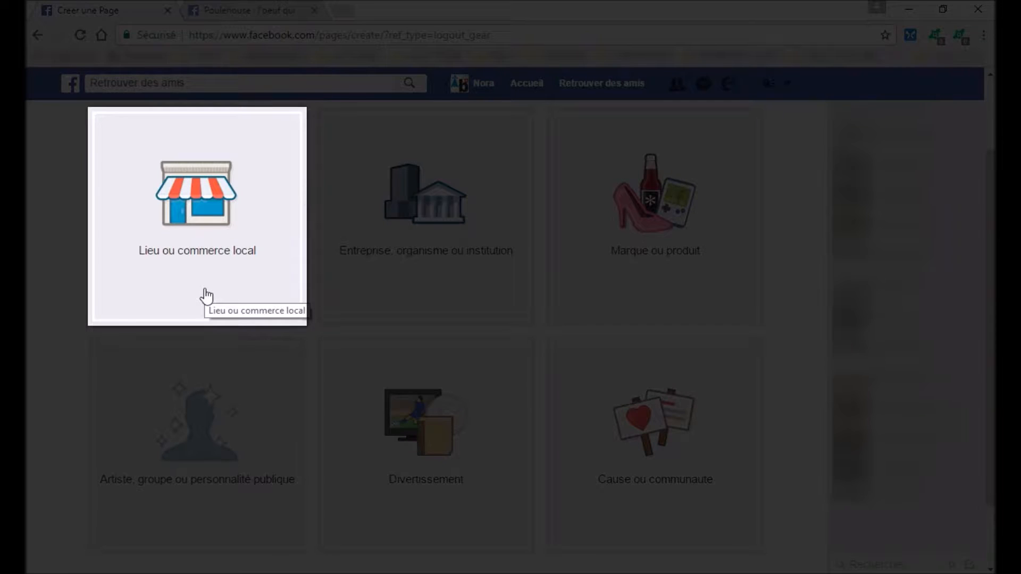
Step: Look through the categories offered for a "Lieu ou commerce local" Page
click(206, 296)
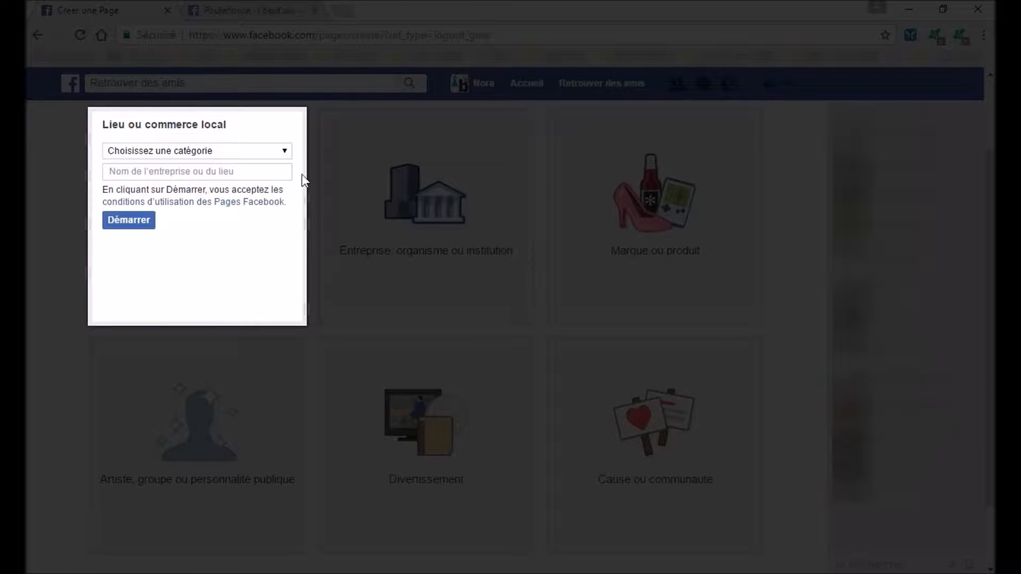
click(286, 152)
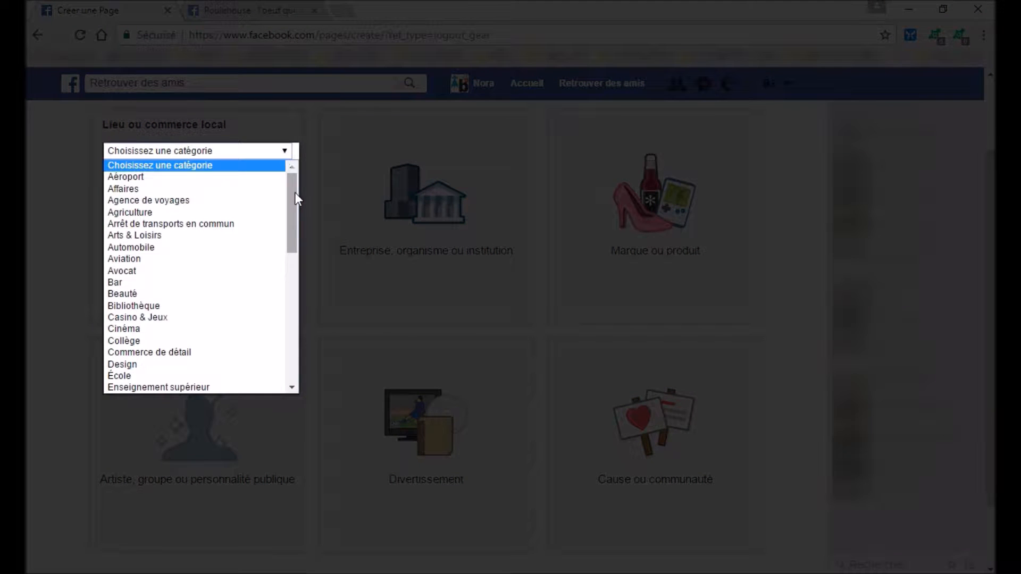
drag(295, 193, 296, 317)
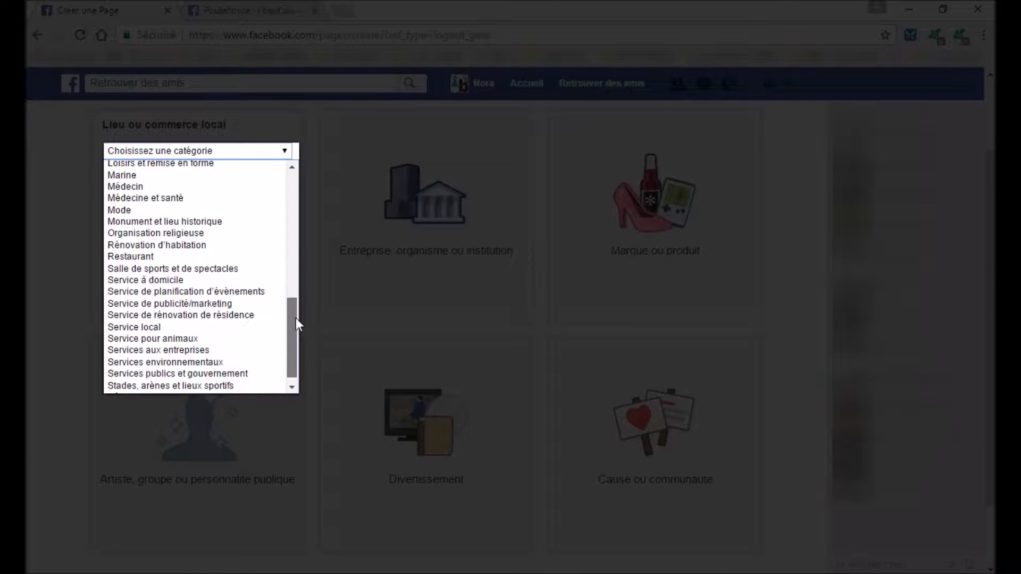
drag(296, 319, 296, 334)
click(296, 126)
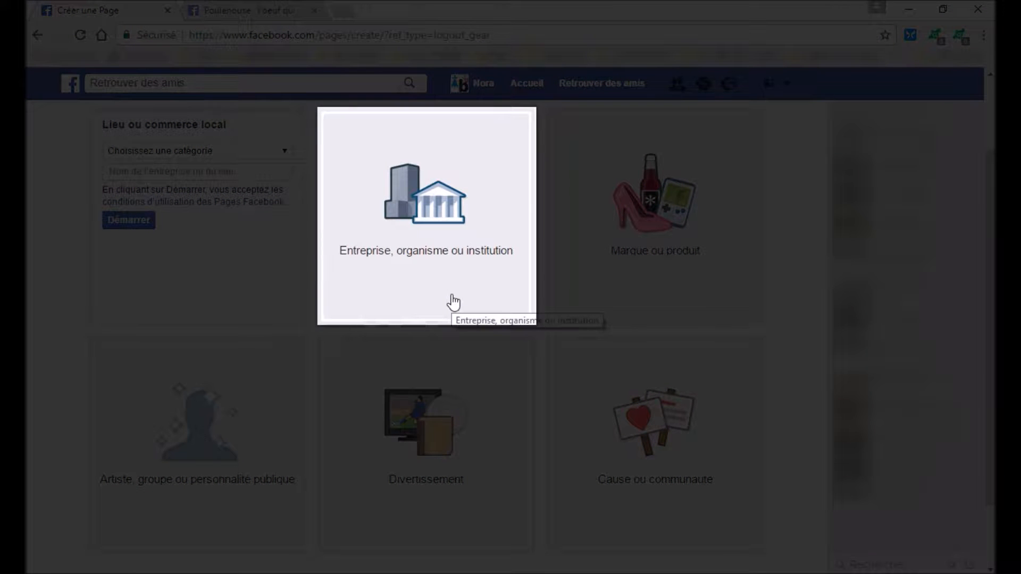
Step: Look through the categories offered for an "Entreprise, organisme ou institution" Page
click(452, 296)
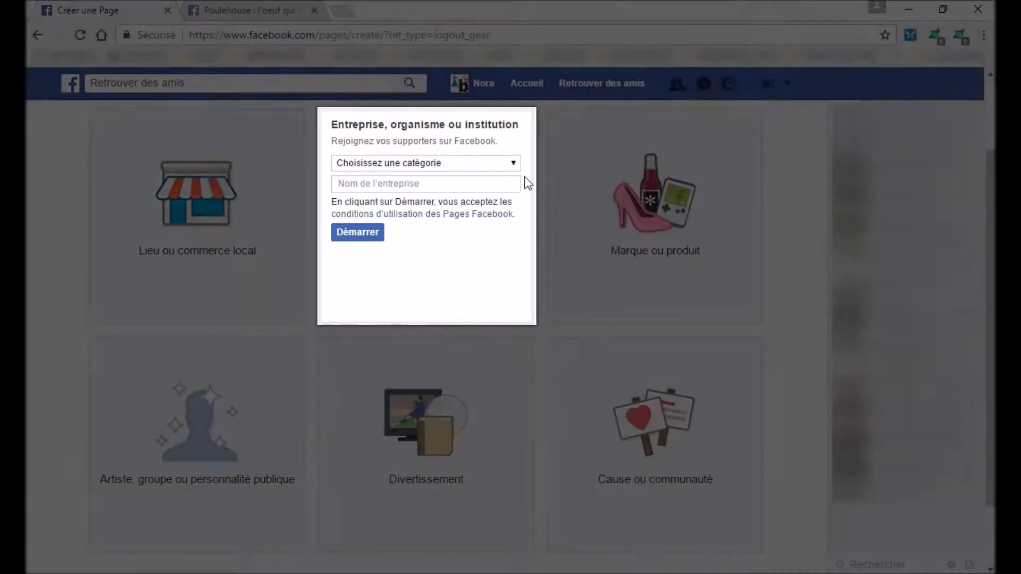
click(516, 162)
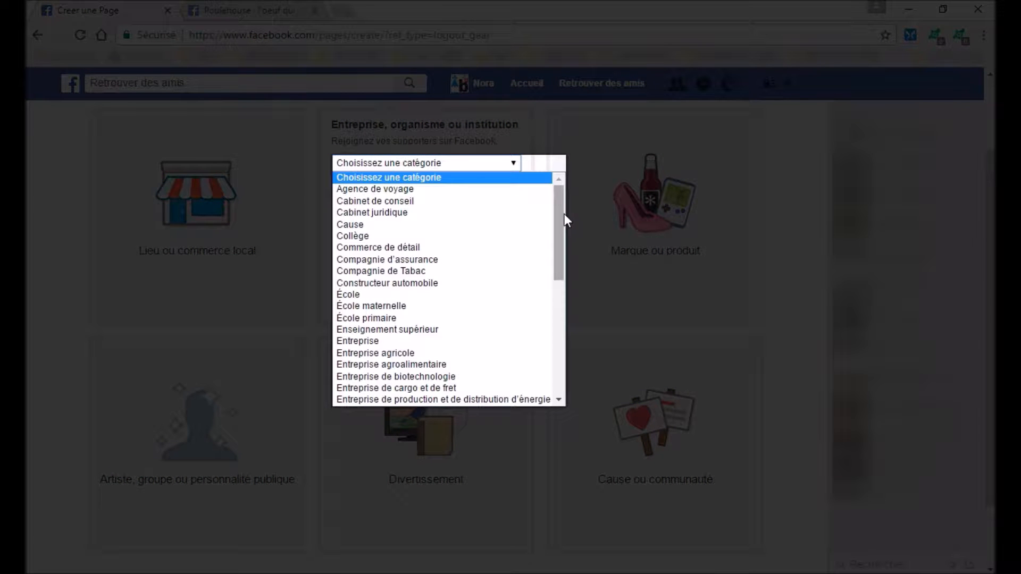
drag(563, 212, 578, 351)
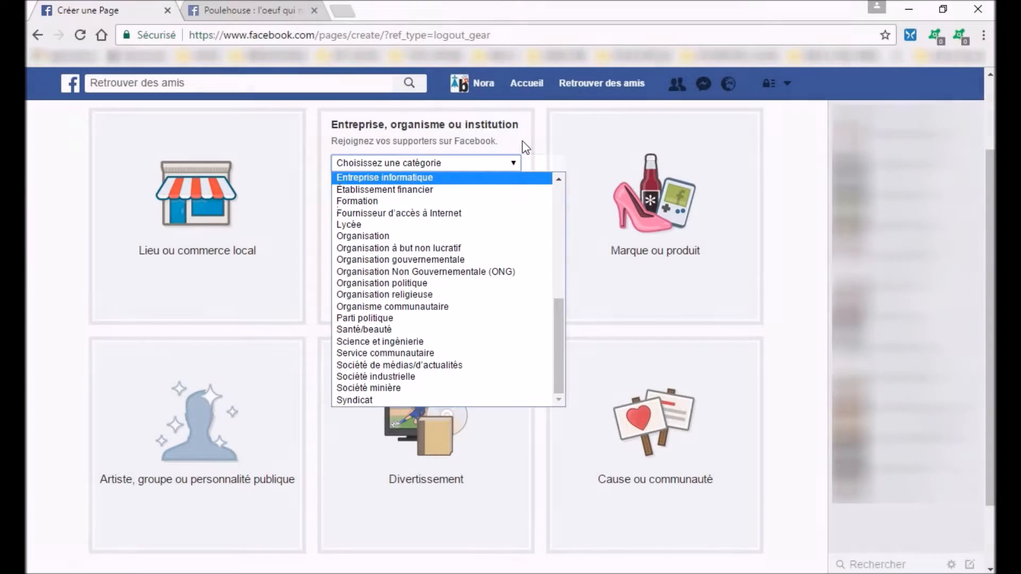
click(522, 140)
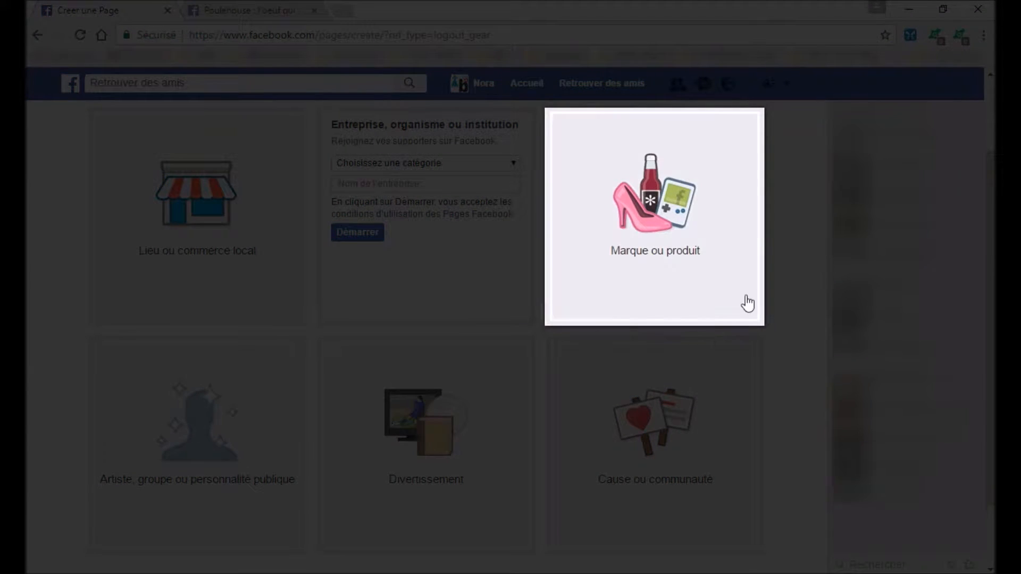
Step: Look through the categories offered for a "Marque ou produit" Page
click(727, 284)
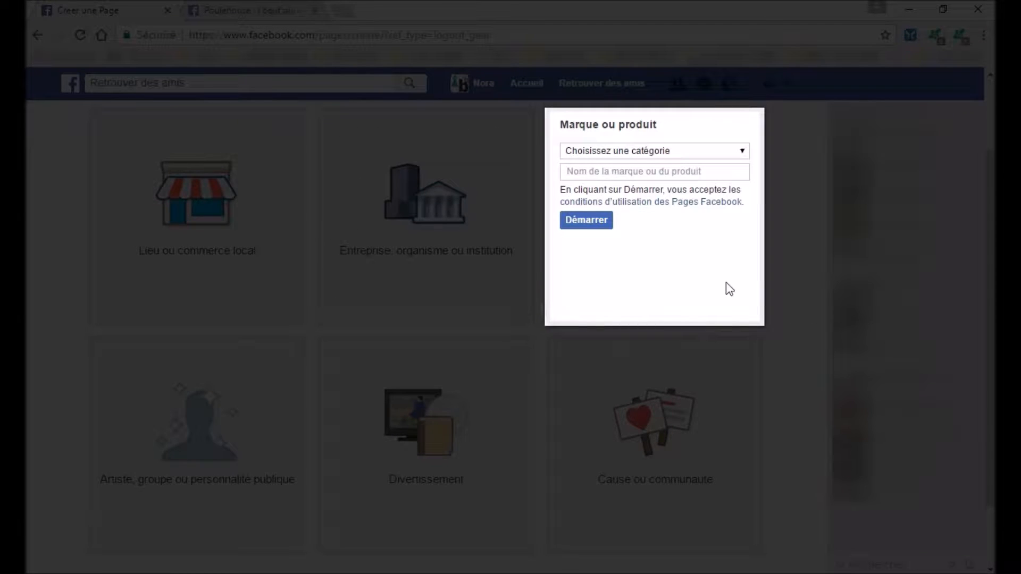
click(744, 155)
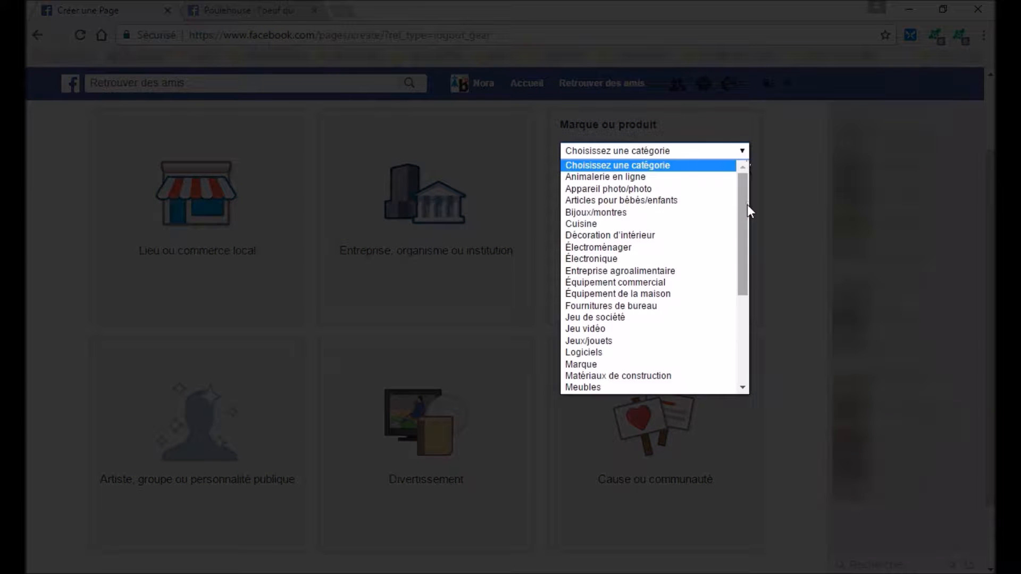
drag(748, 204, 745, 310)
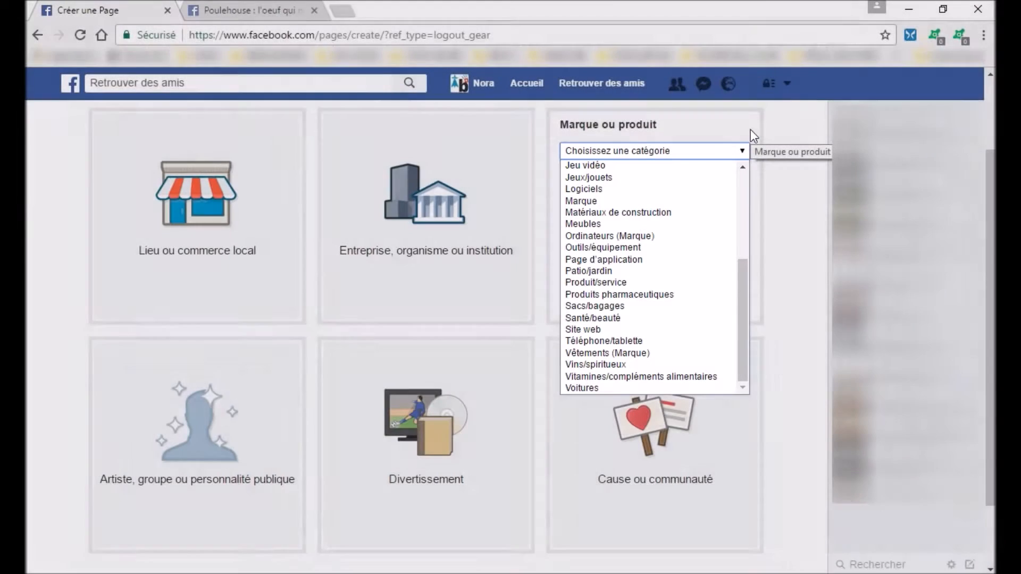
click(751, 129)
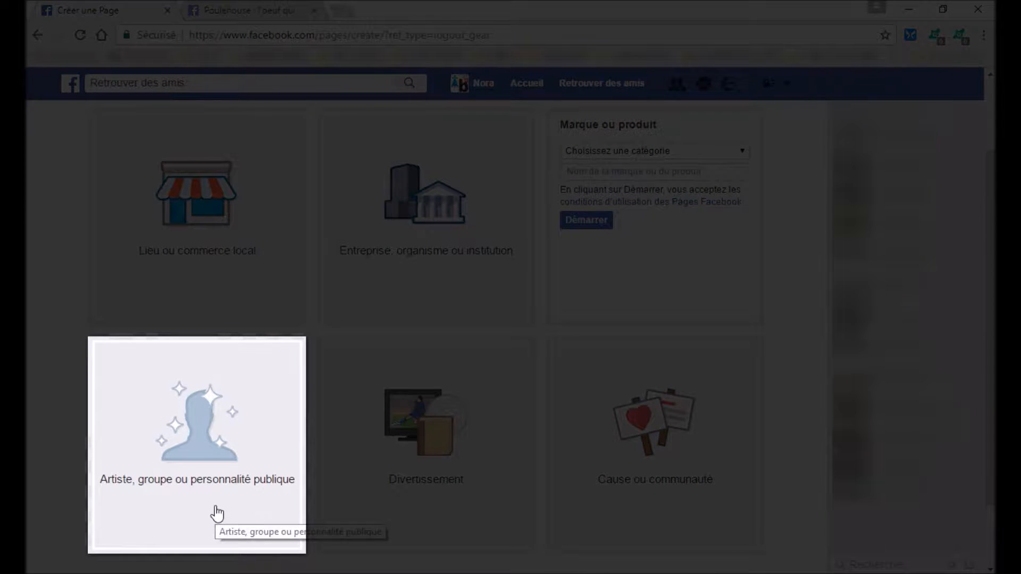
Step: Look through the categories offered for an "Artiste, groupe ou personnalité publique" Page
click(216, 513)
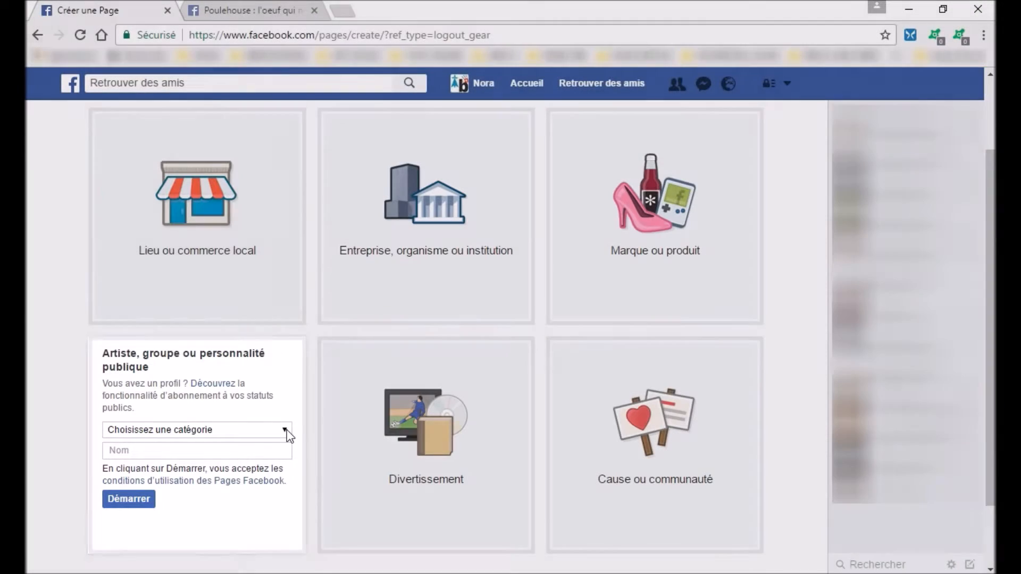
click(287, 430)
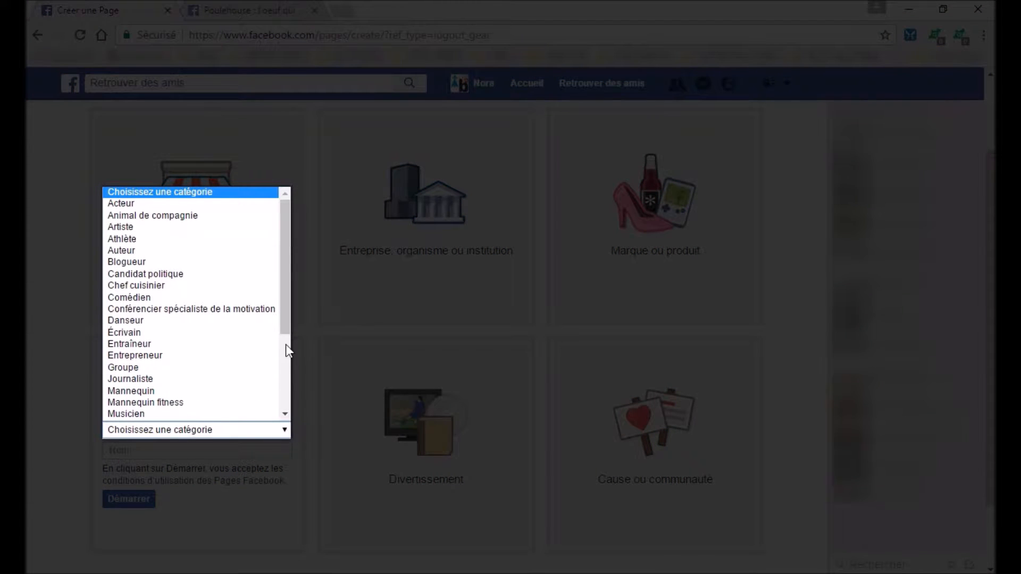
drag(285, 321, 280, 428)
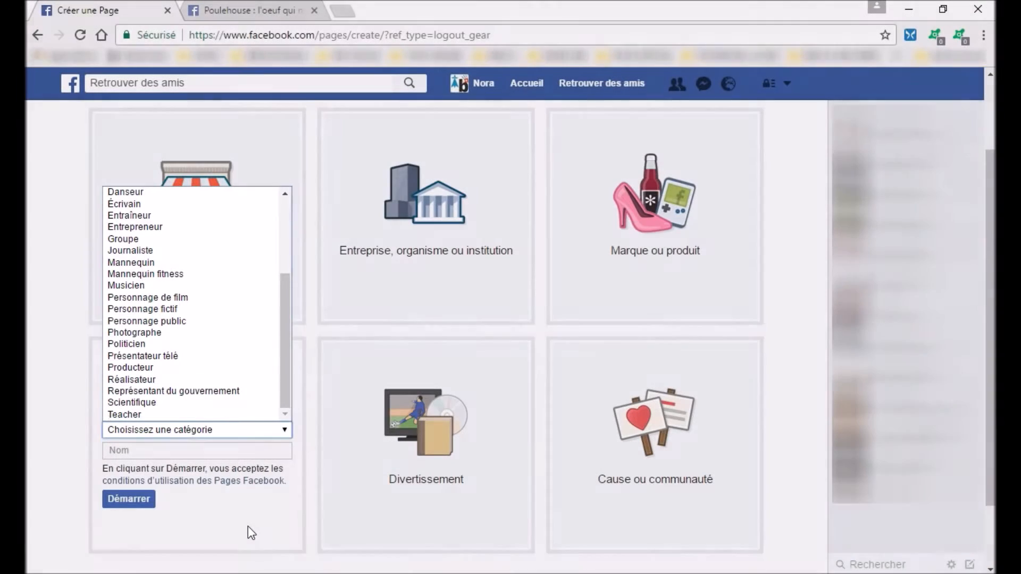
click(249, 526)
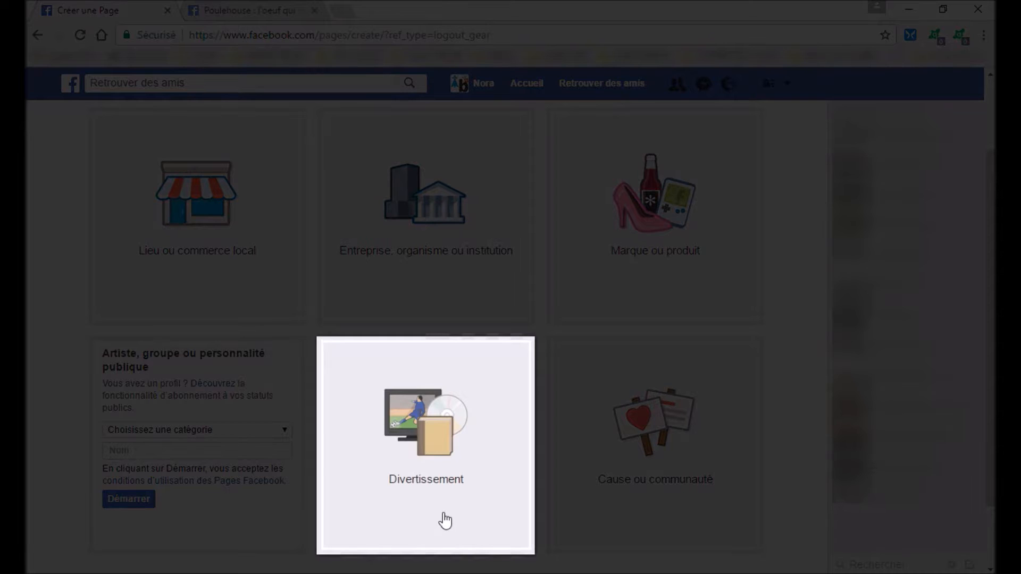
Step: Look through the categories for a "Divertissement" Page and view the form for a "Cause ou communauté" Page
click(454, 524)
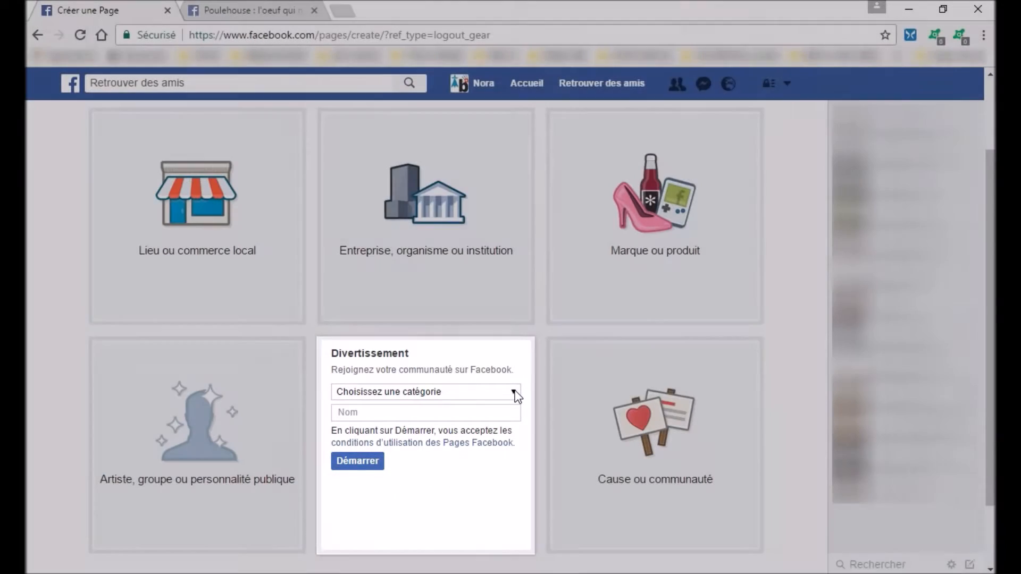
click(514, 393)
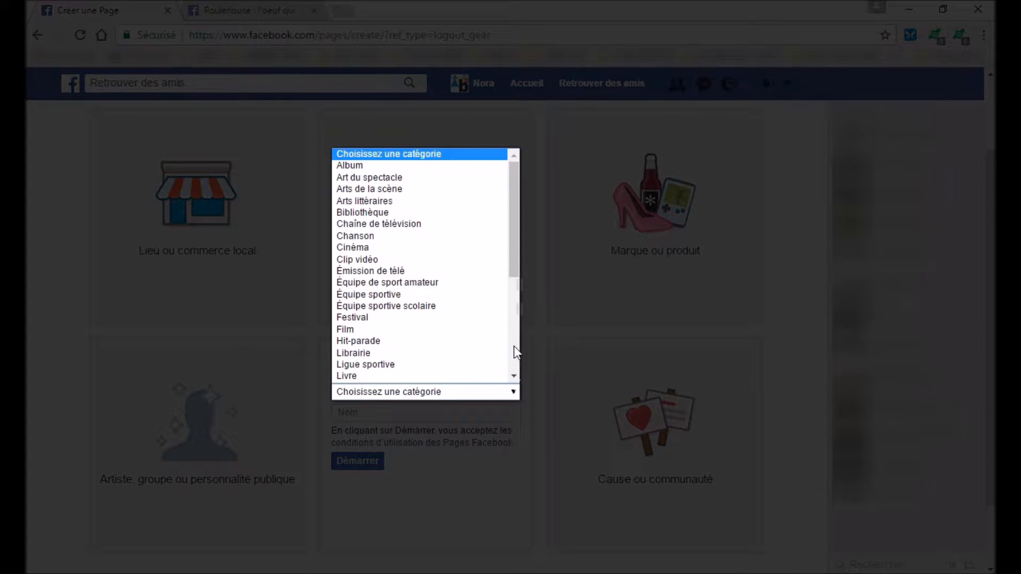
drag(517, 263, 525, 374)
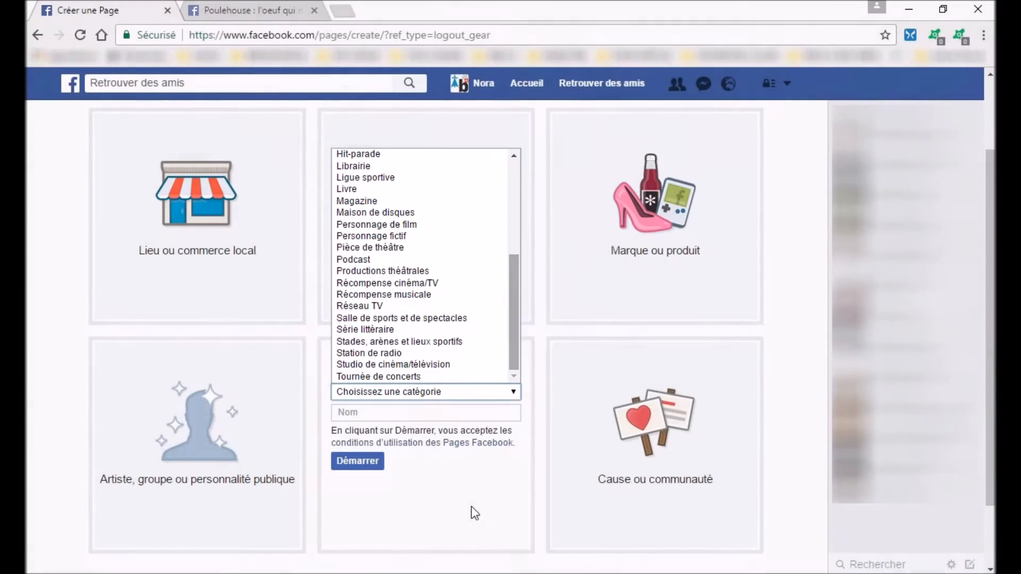
click(472, 506)
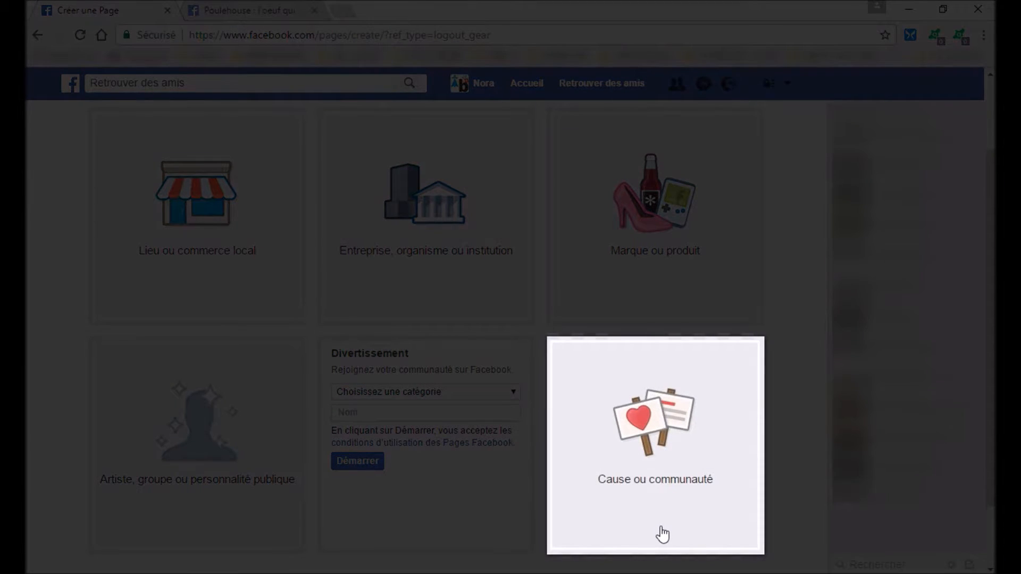
click(661, 532)
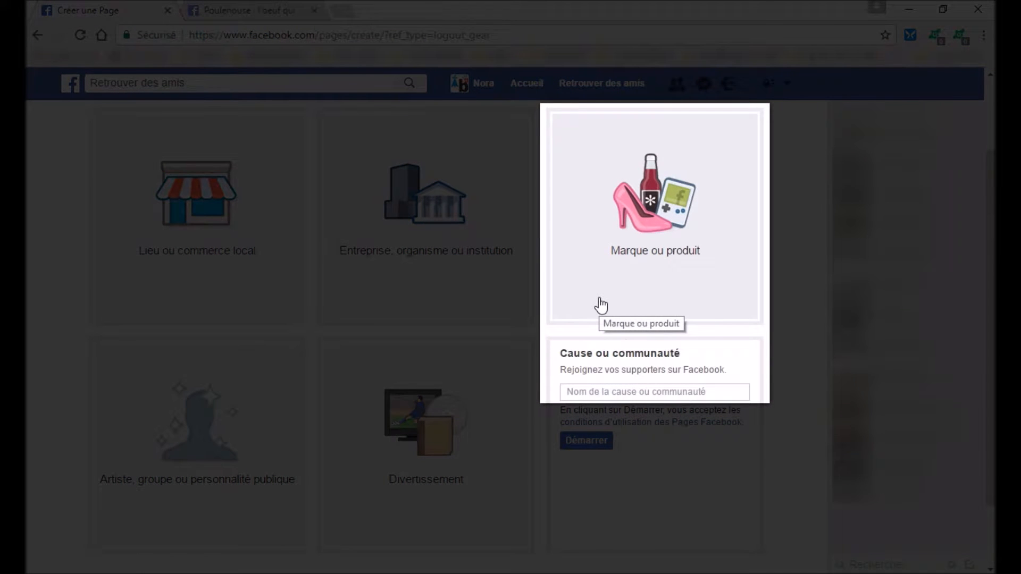
Step: Create a "Marque ou produit" Page named JoujouClooz in the Jeux/jouets category
click(601, 305)
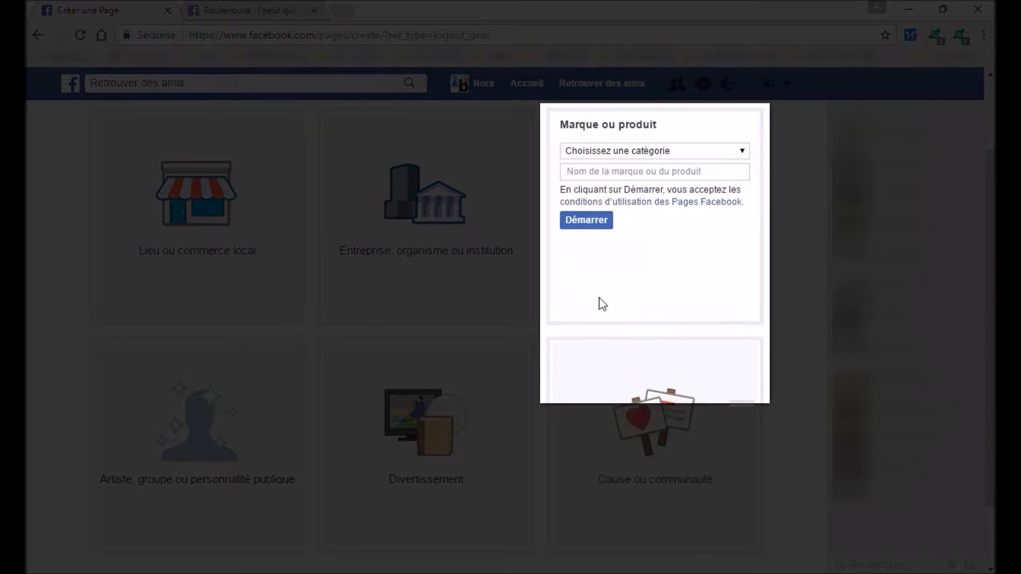
click(744, 153)
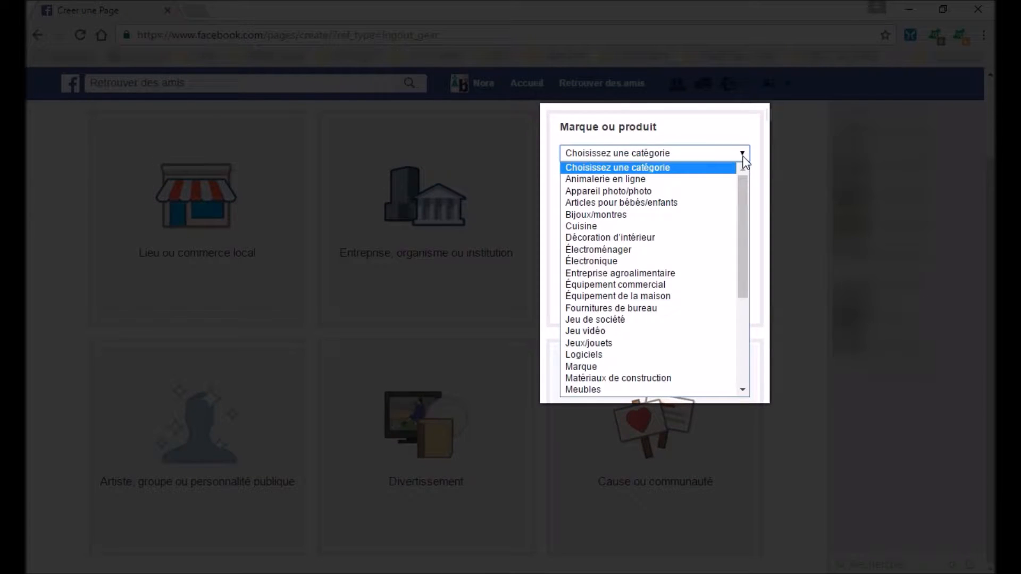
click(673, 347)
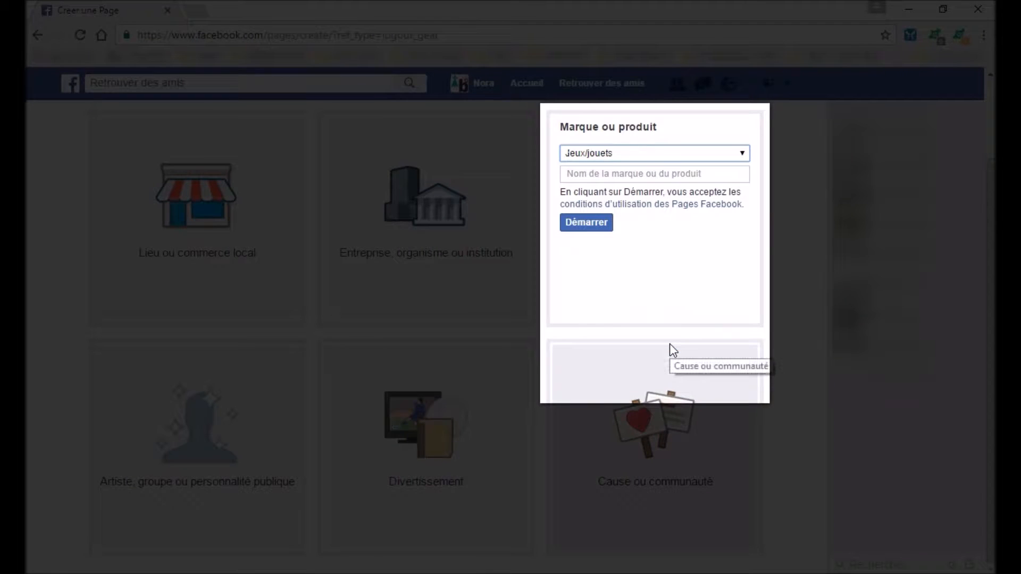
click(728, 173)
text(JoujouClooz)
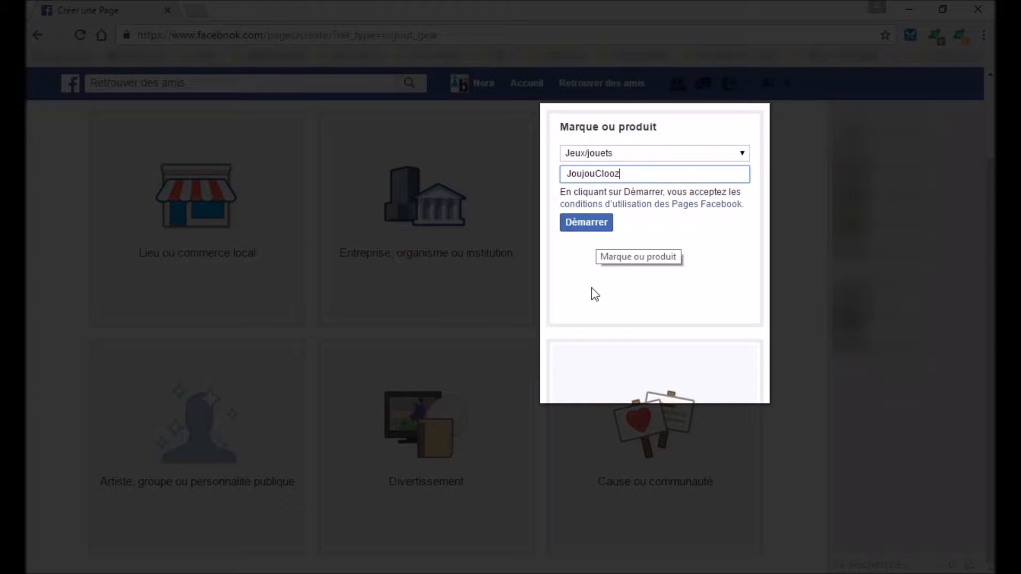
click(583, 228)
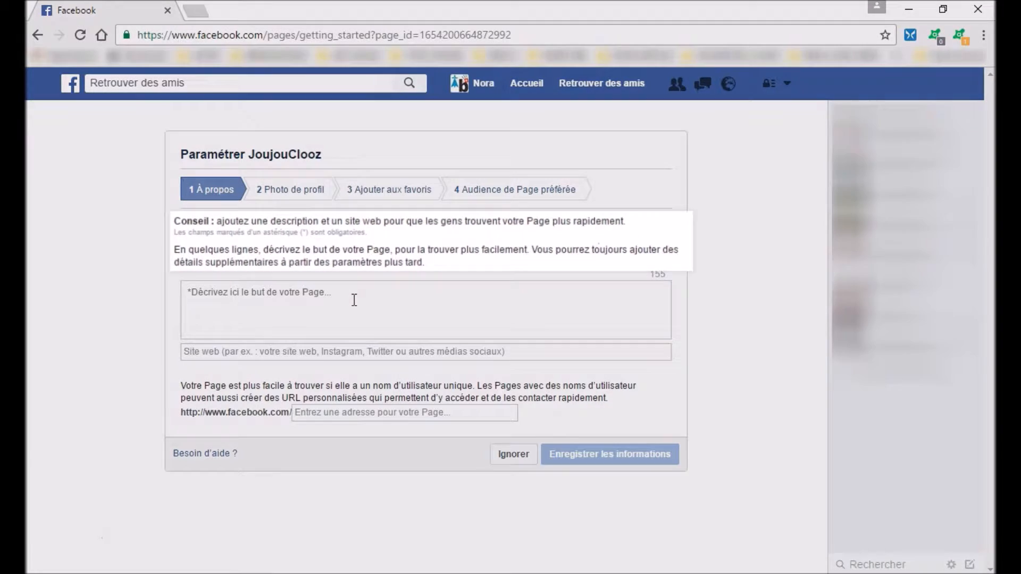
Step: Describe the Page as "JoujouClooz, créateur de jeux made in France, éthiques à l'égard du vivant et respectueux de l'environnement pour les enfants de 3 à 99 ans."
click(353, 299)
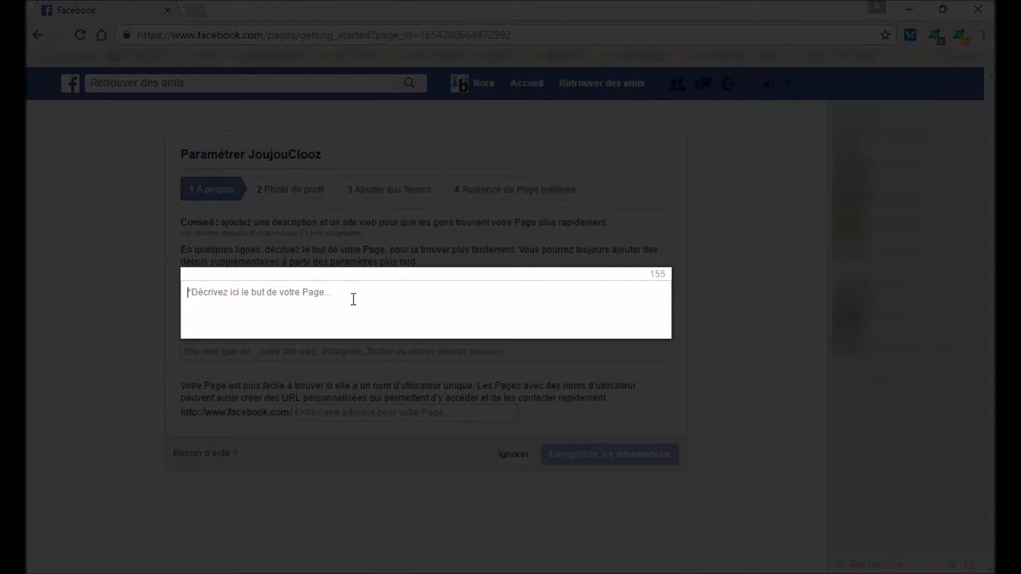
text(JoujouClooz, créateur de jeux made in France, éthiques à l'égard du vivant et respectueux de l'environnement pour les enfants de 3 à 99 ans.)
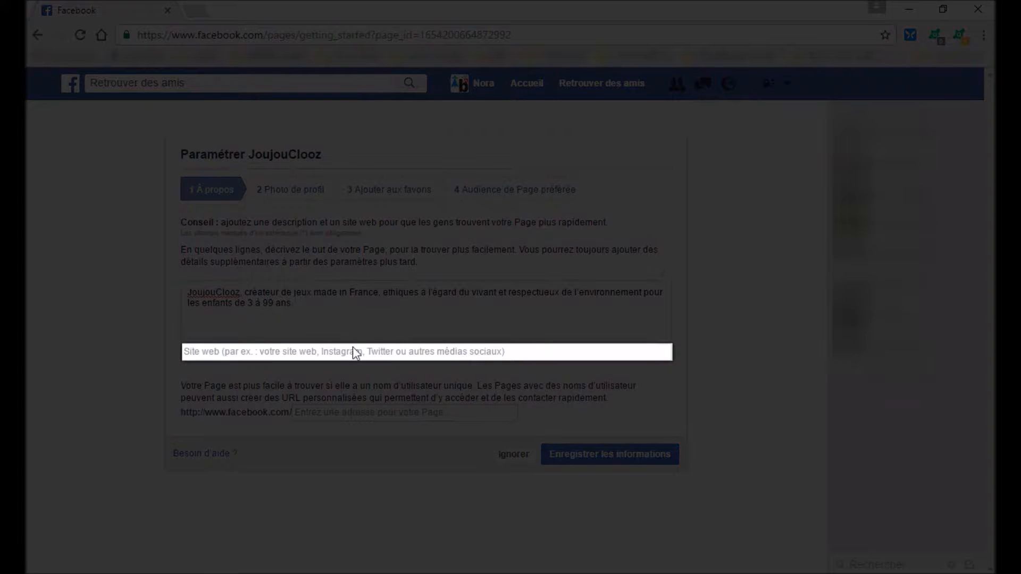
click(348, 350)
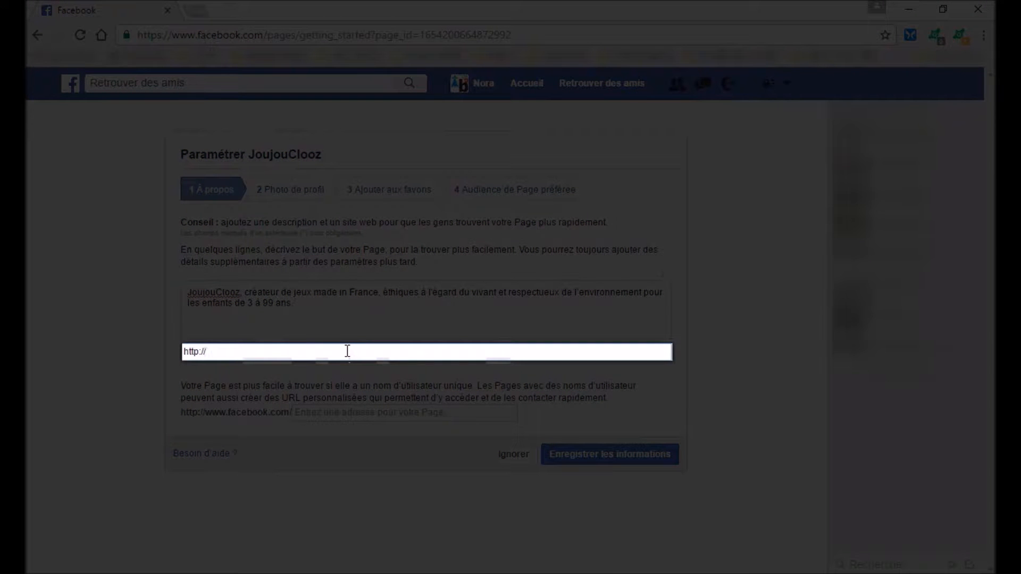
text(www.joujouclooz.com)
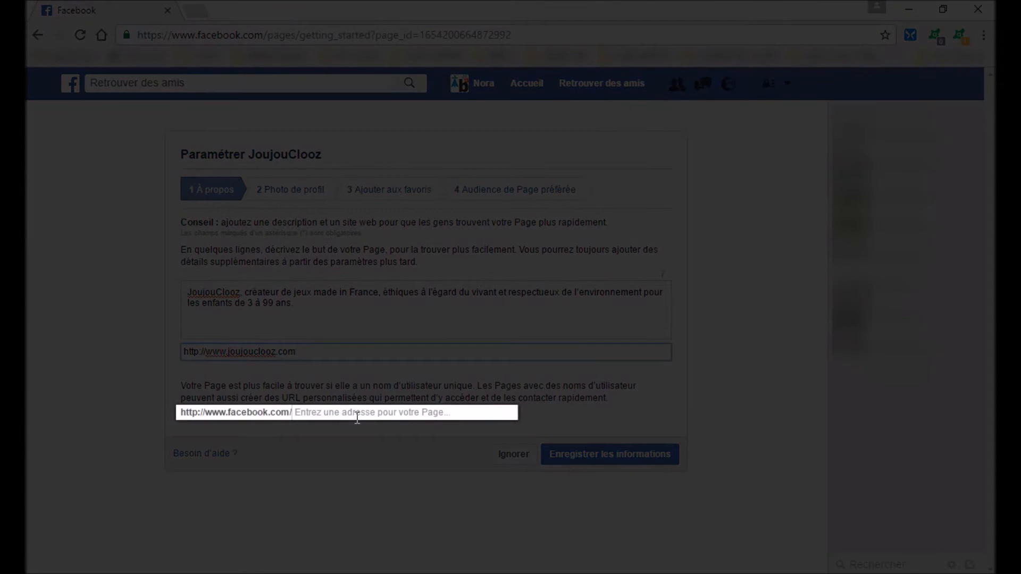
click(356, 416)
text(joujouclooz)
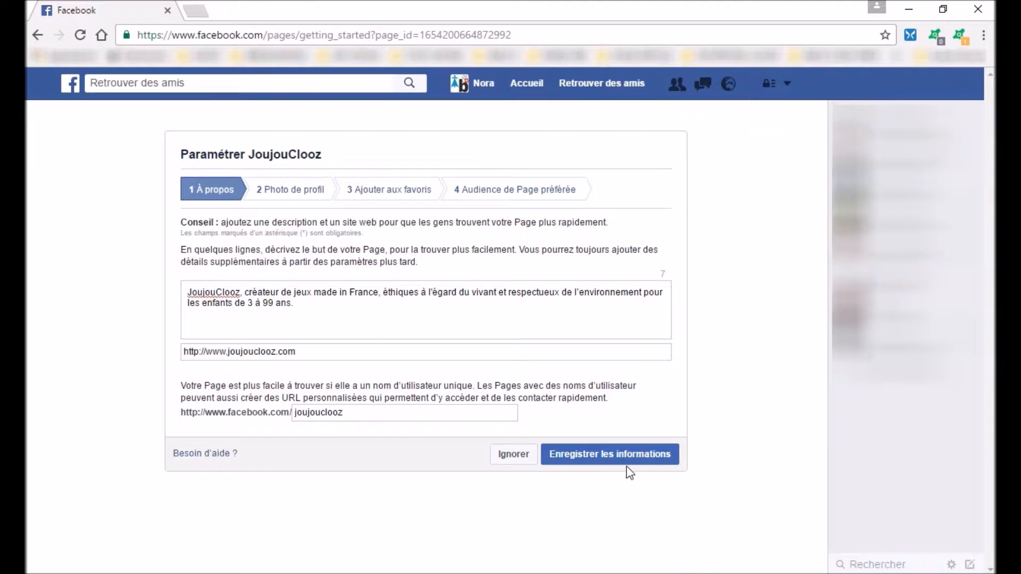
click(613, 455)
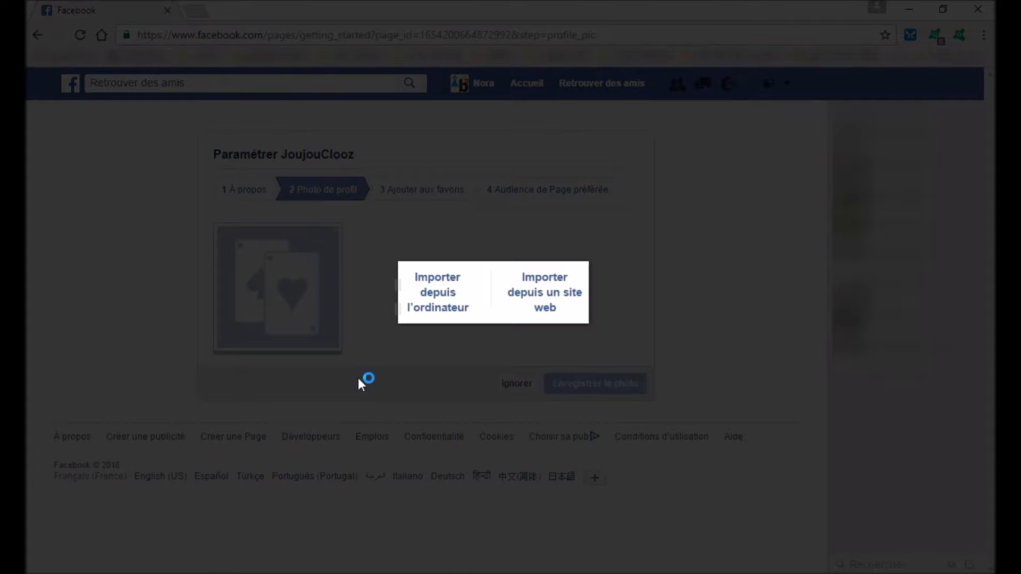
click(438, 313)
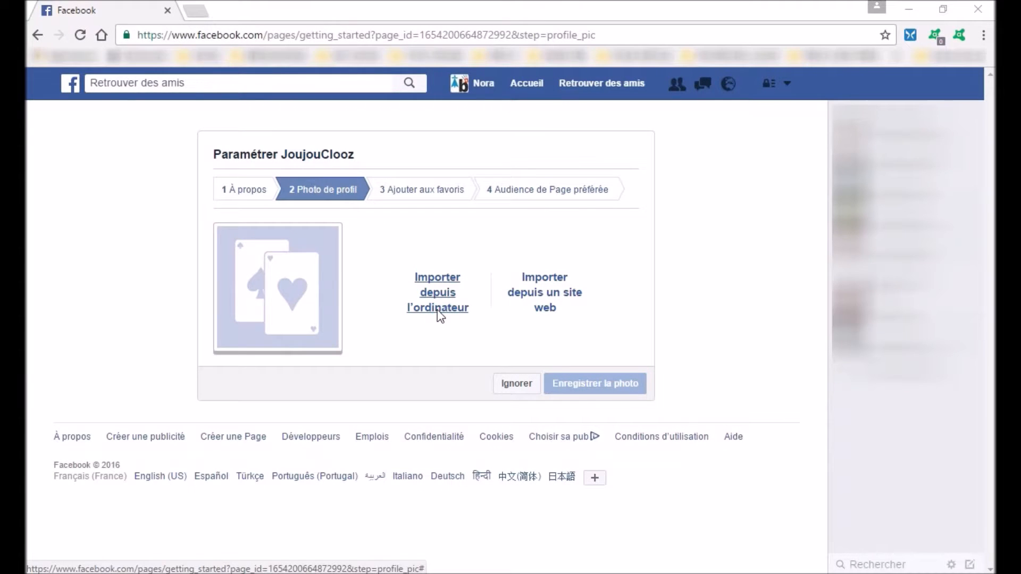
click(202, 115)
click(379, 345)
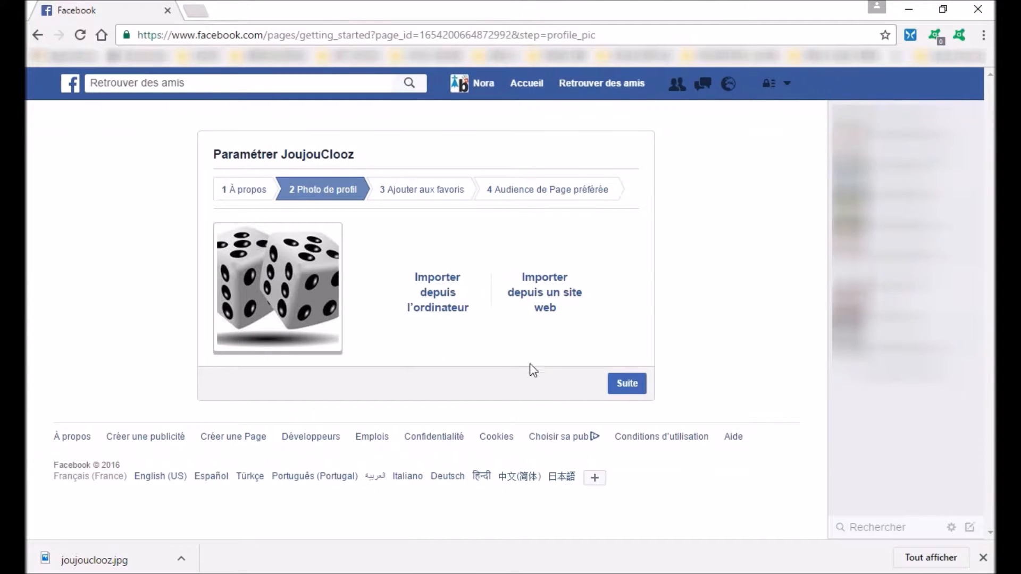
click(627, 385)
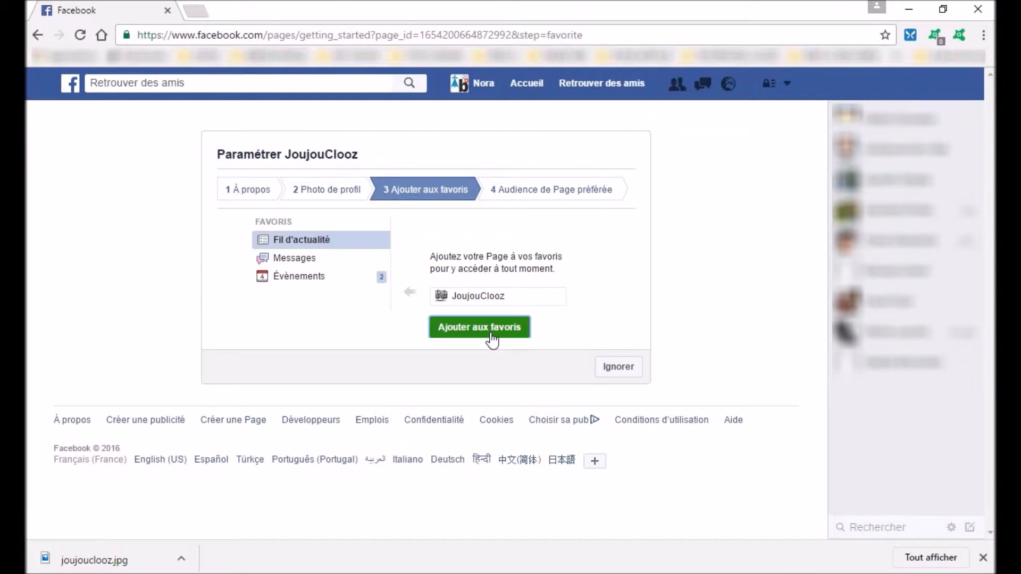
Step: Add the JoujouClooz Page to the favourites and continue to the preferred audience stage
click(492, 340)
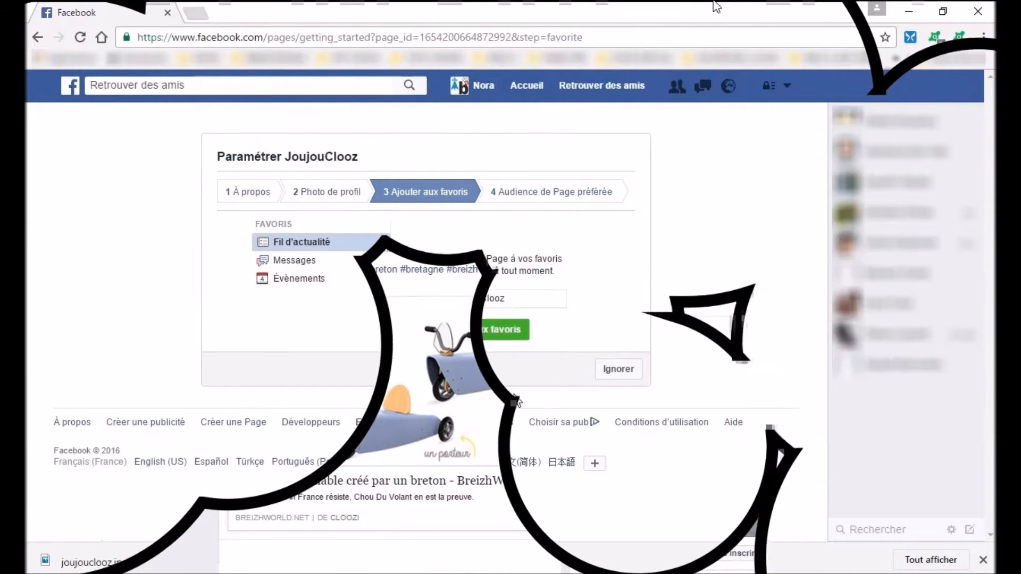
click(492, 340)
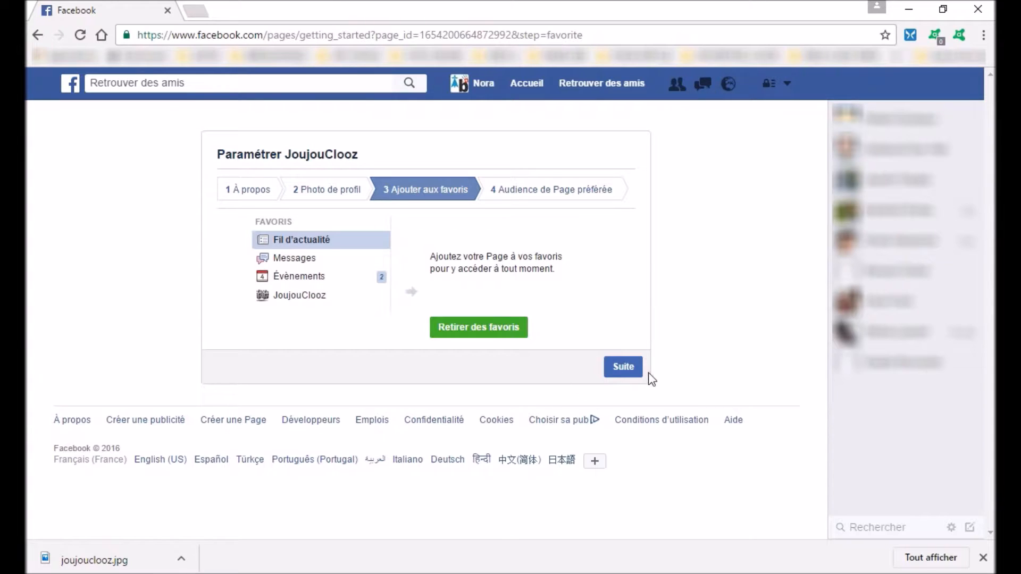
click(635, 373)
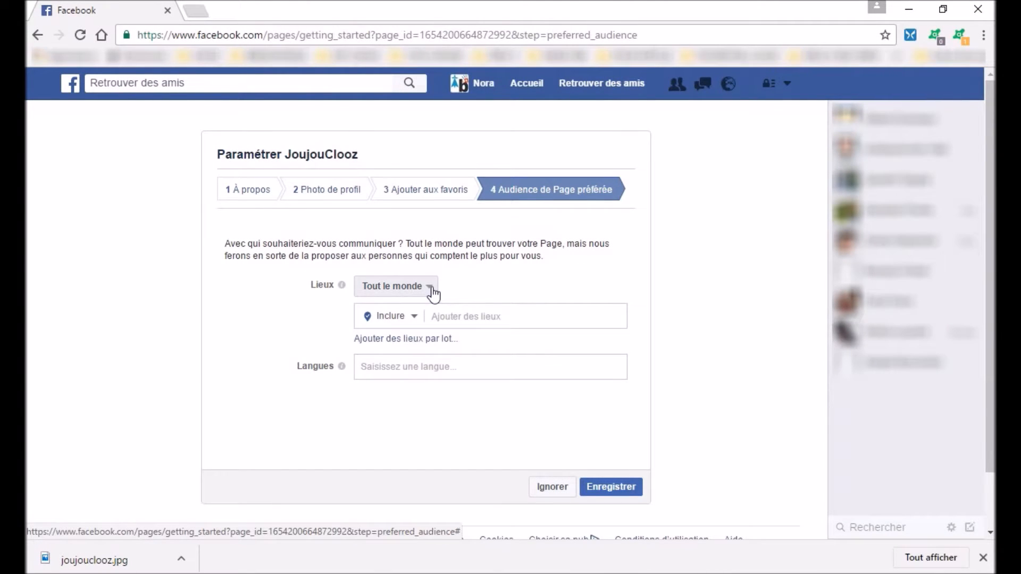
Step: Choose "Tout le monde" as the audience's location type and "Inclure" as the mode for adding places
click(432, 289)
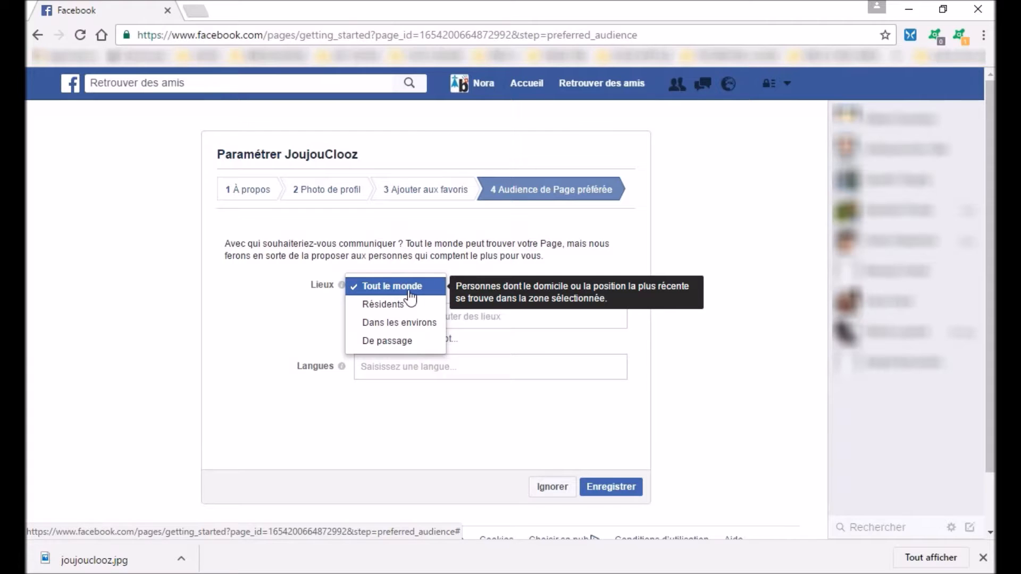
click(409, 292)
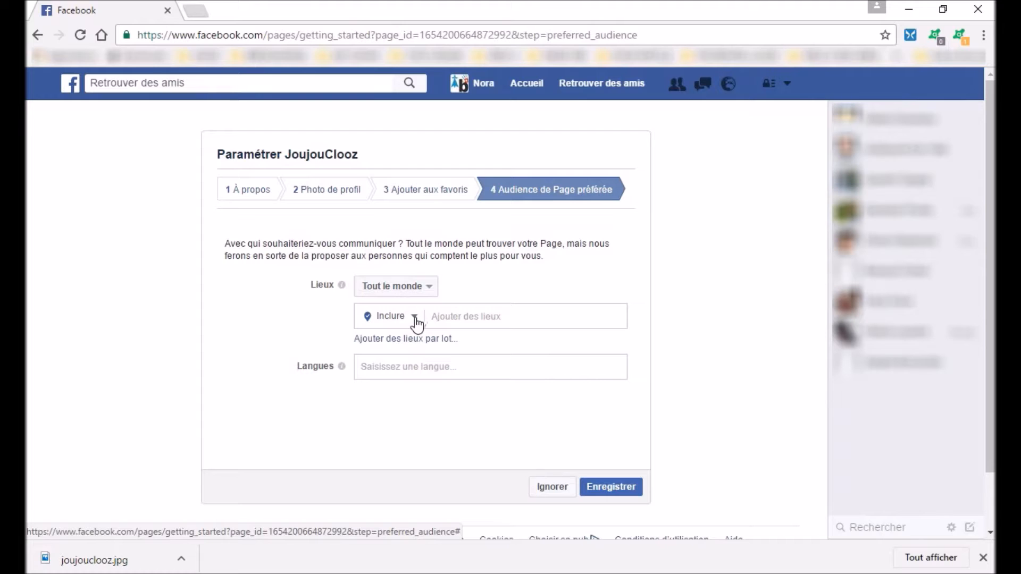
click(415, 318)
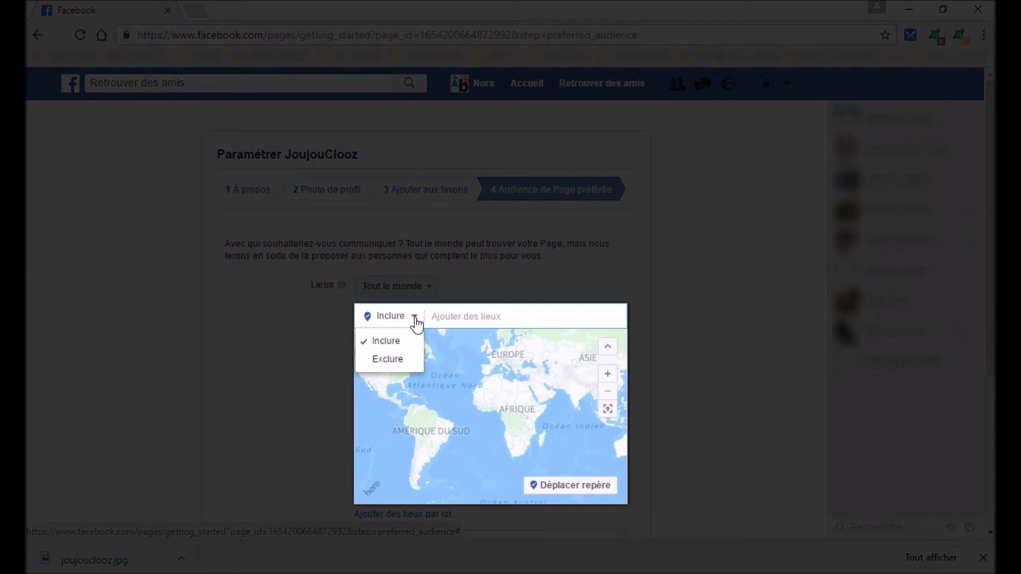
click(388, 340)
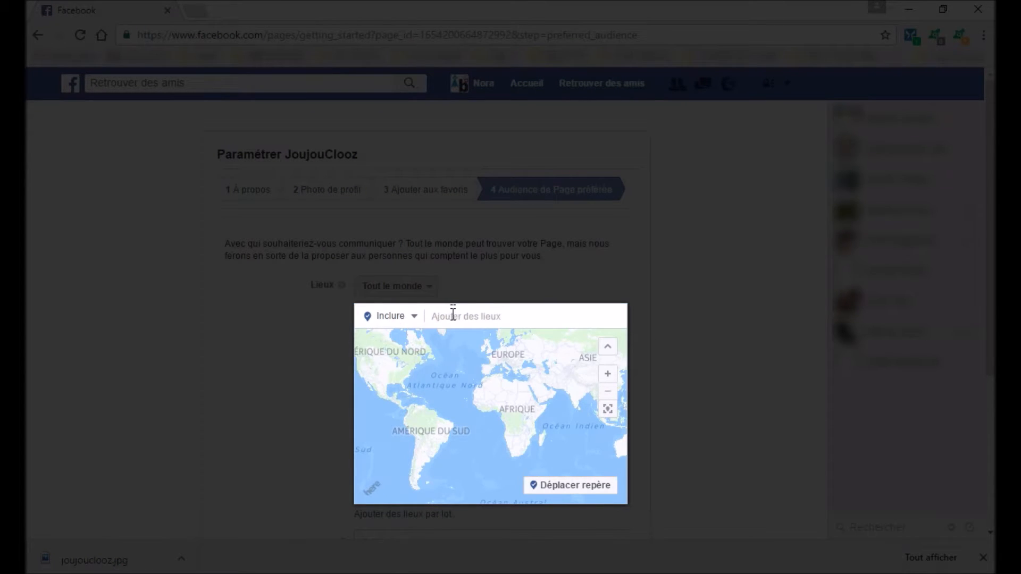
Step: Add Paris, Ile-de-France with a 20 km radius and the Bretagne region to the audience's places, and save the preferred audience
text(Paris)
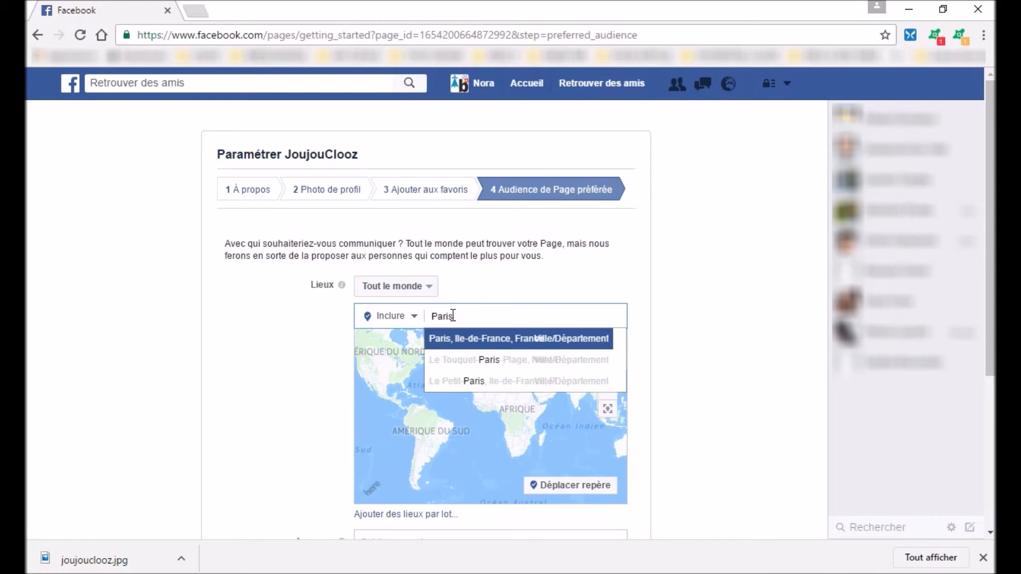
click(462, 343)
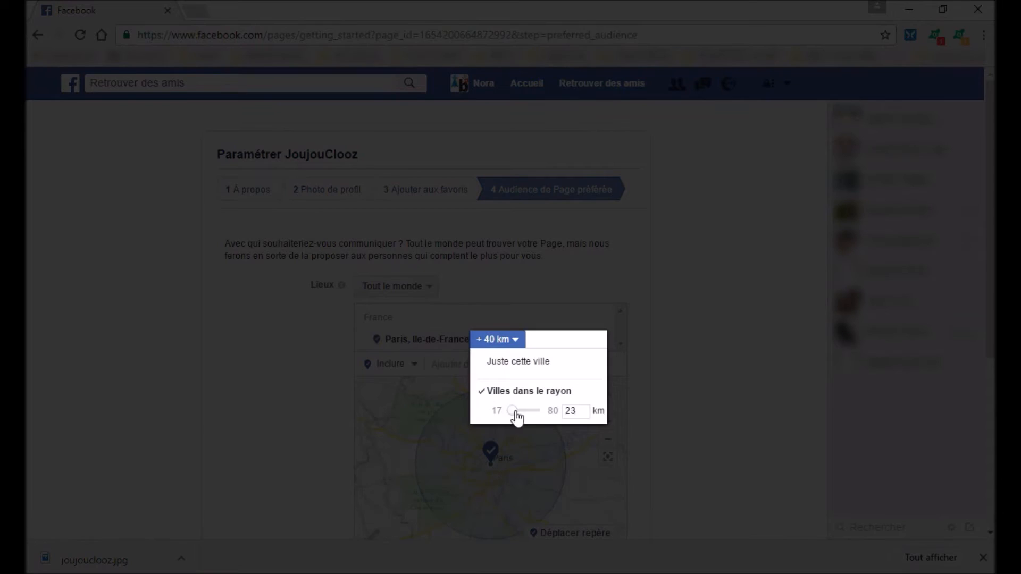
drag(518, 415, 515, 416)
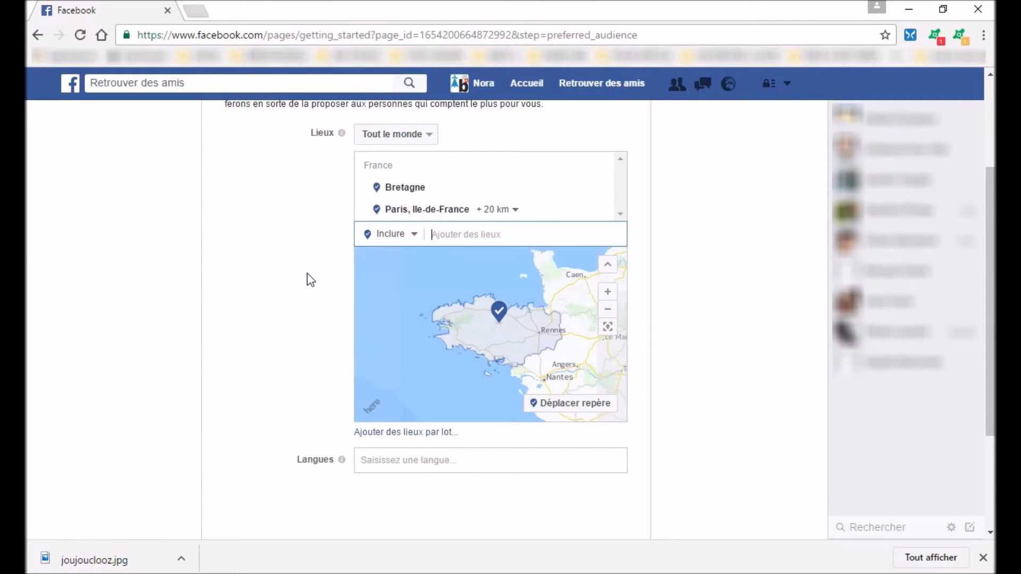
scroll(309, 279, down, 2)
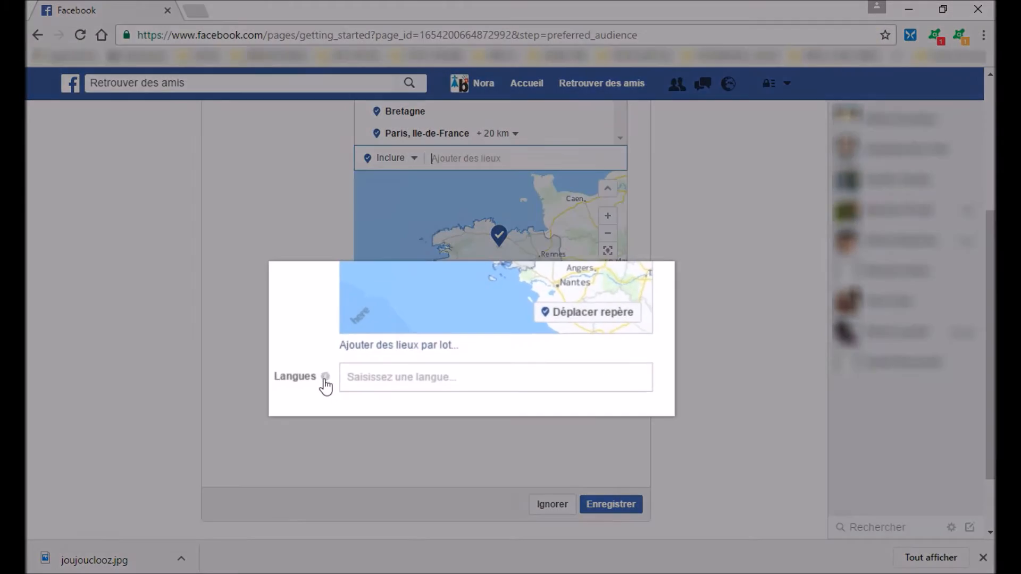
mouse_move(341, 388)
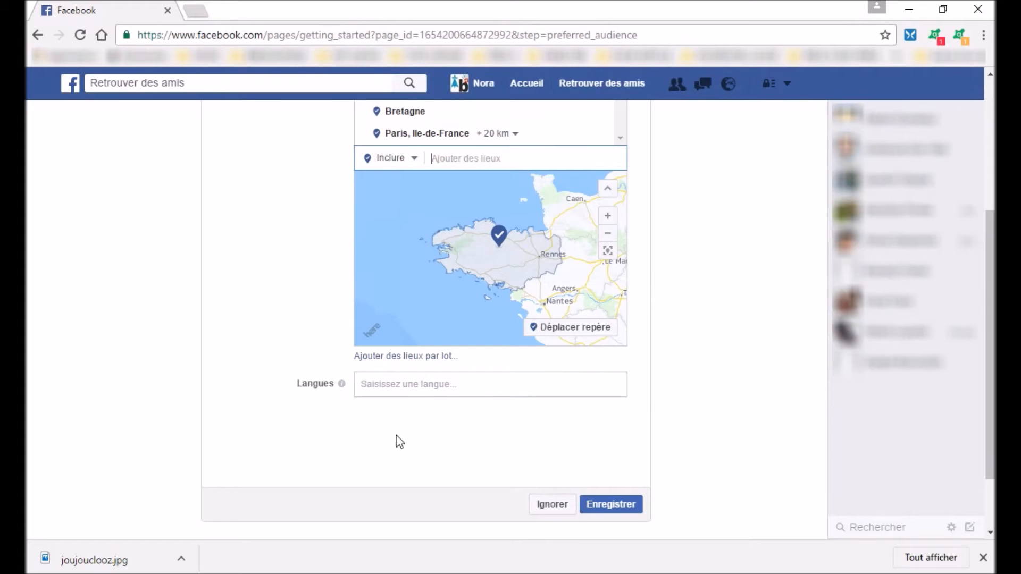
click(616, 512)
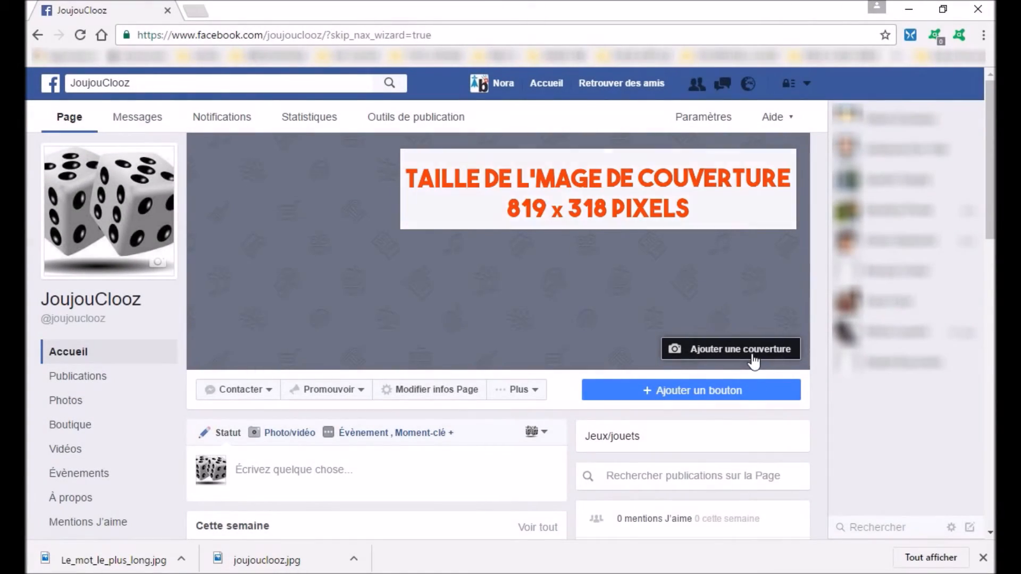
Step: Import COUV-facebook.jpg from the desktop folder as the Page's cover photo and save it
click(754, 360)
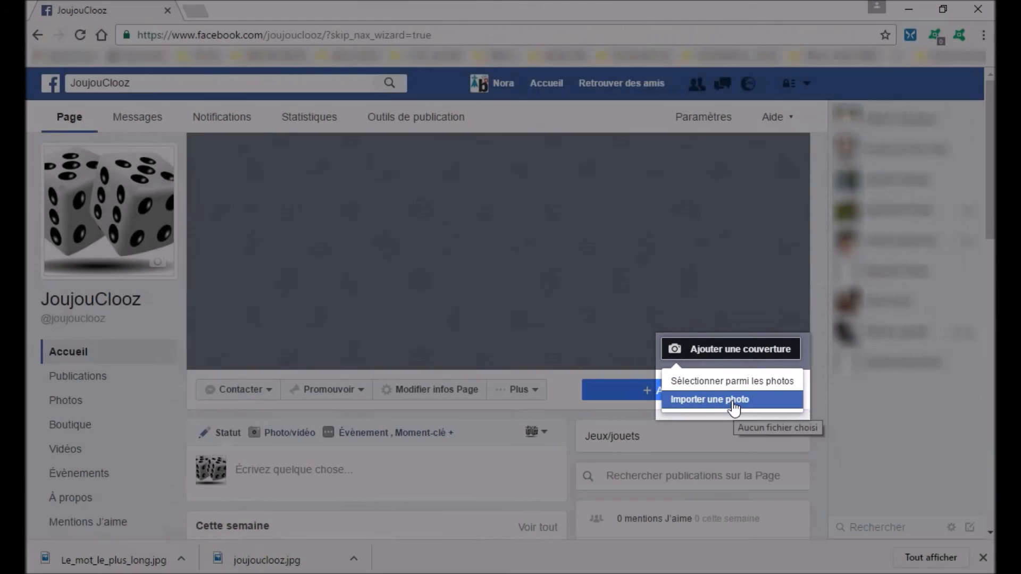
click(733, 405)
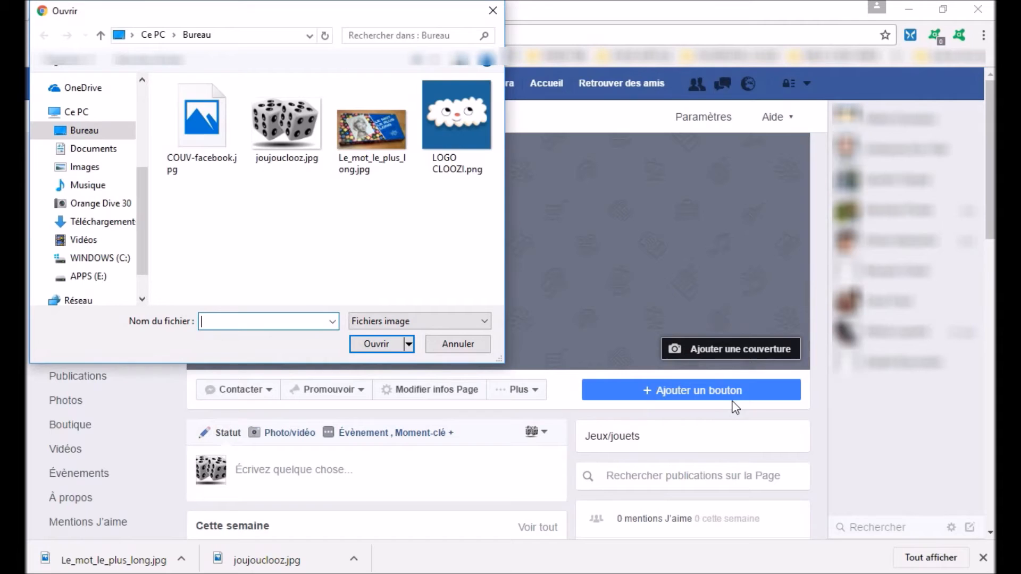
click(212, 153)
click(371, 344)
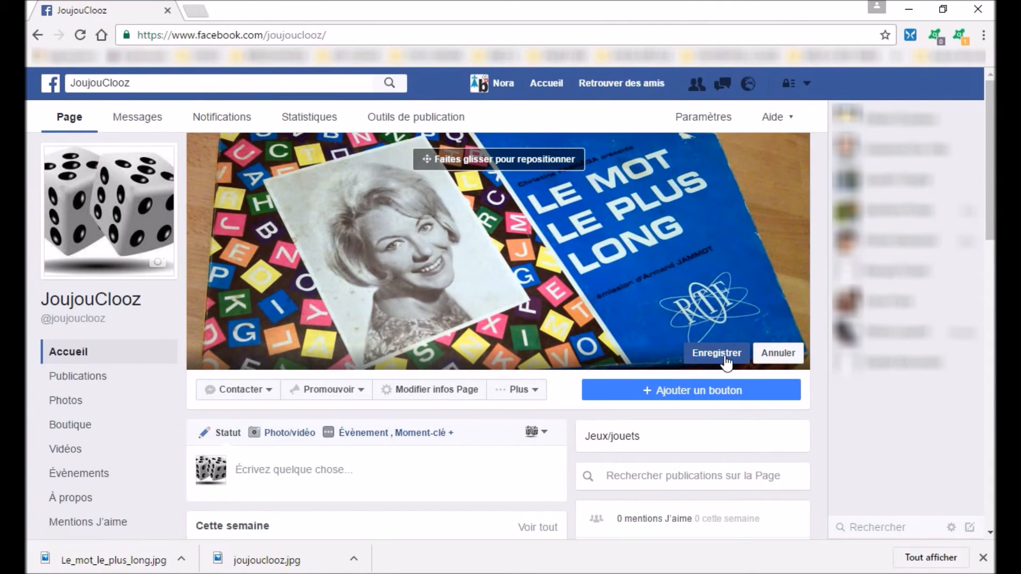
click(725, 357)
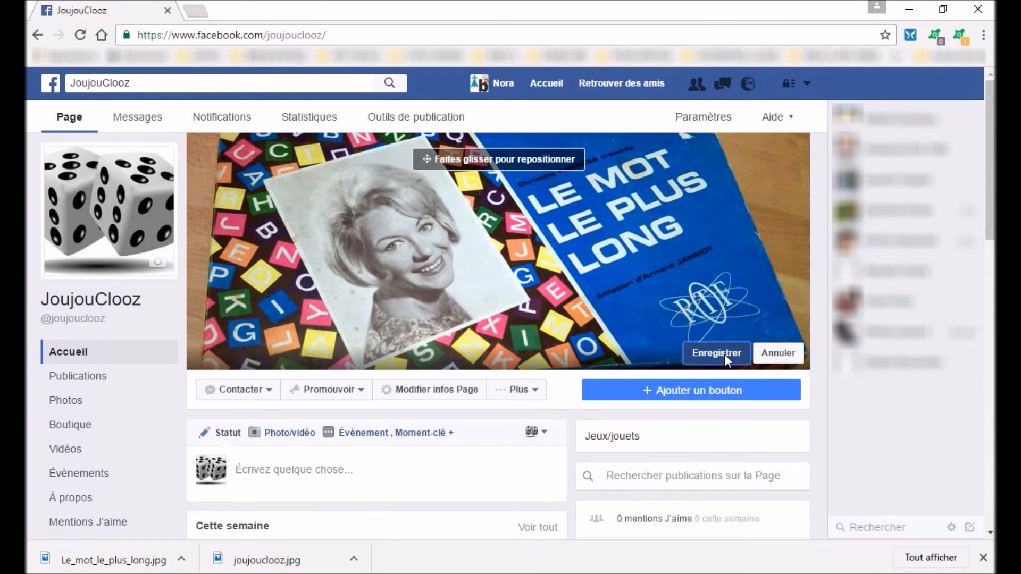